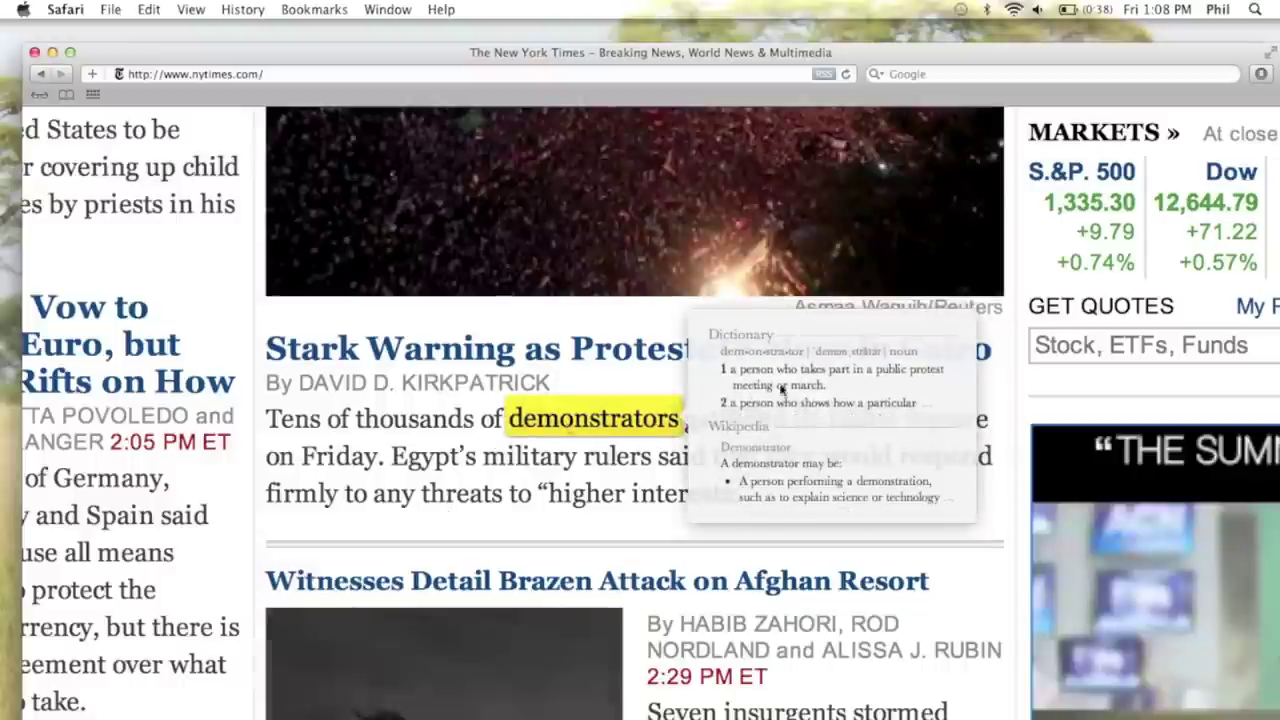
Read the full Dictionary and Wikipedia entries for the looked-up word "demonstrators", returning to the overview after each
click(792, 388)
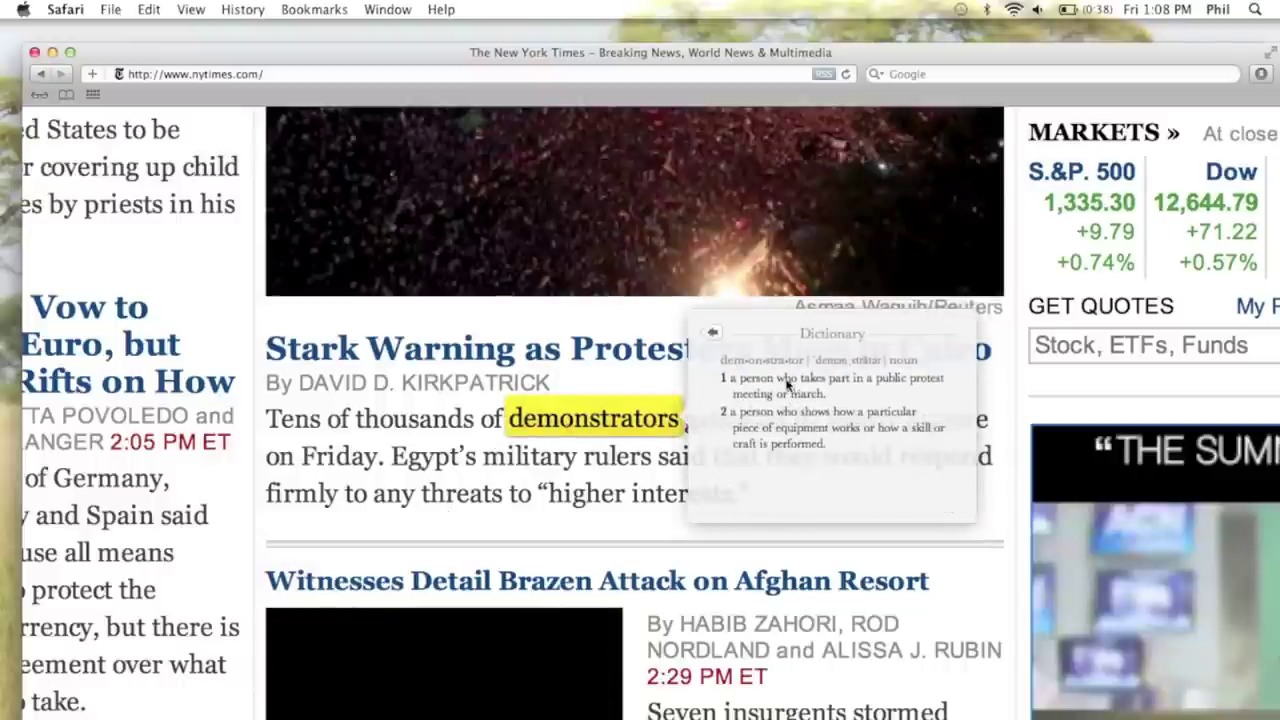
click(714, 333)
click(766, 451)
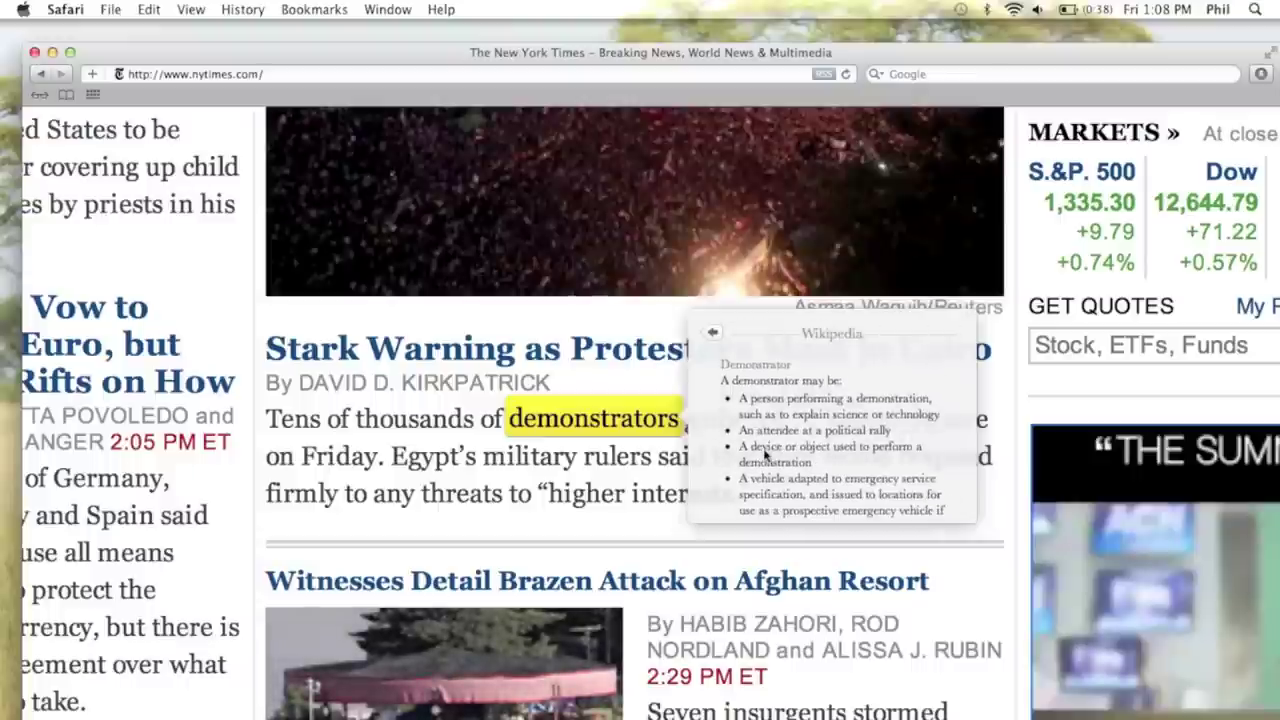
scroll(757, 412, down, 5)
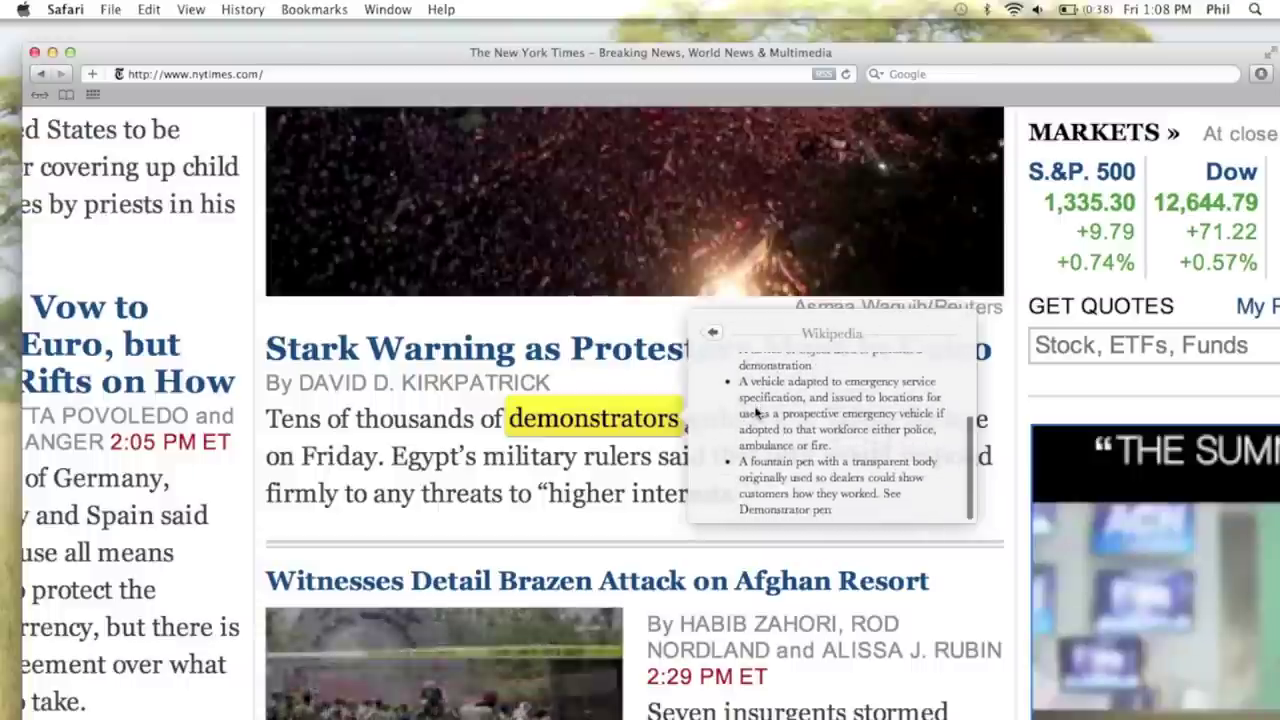
scroll(757, 412, up, 5)
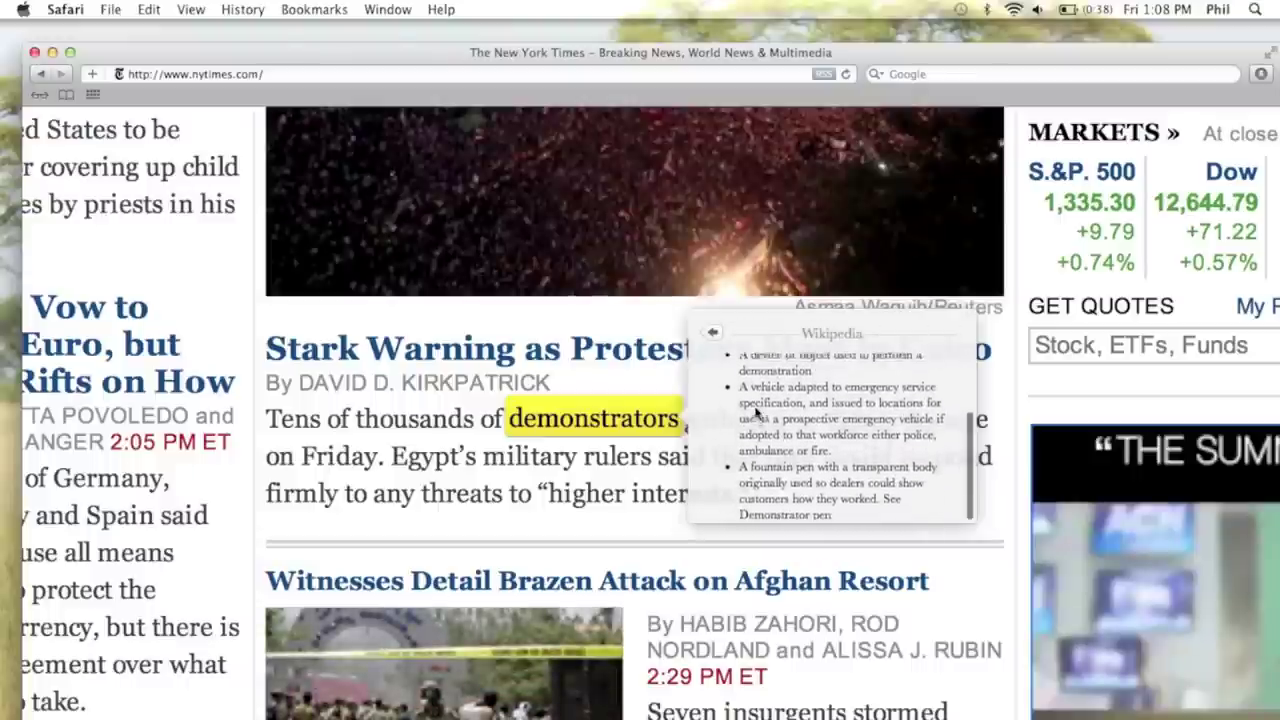
click(714, 333)
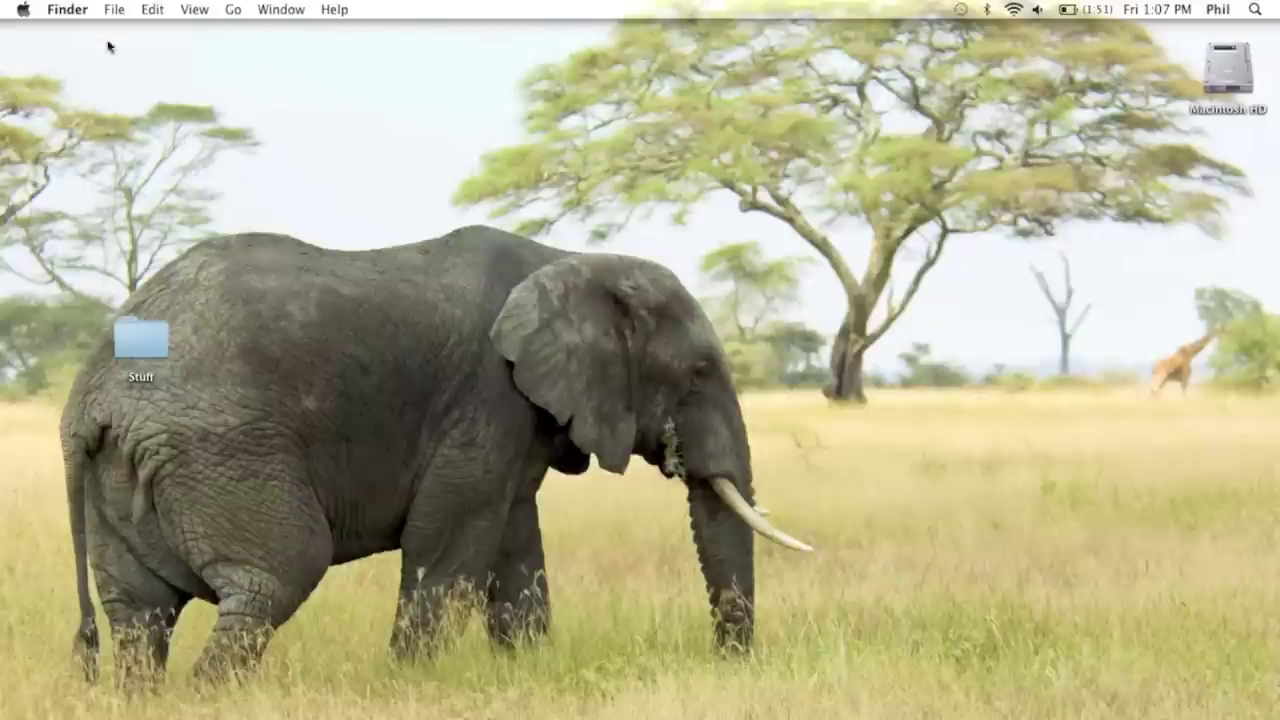
Open System Preferences and view the Point & Click settings of the Trackpad preferences
click(23, 9)
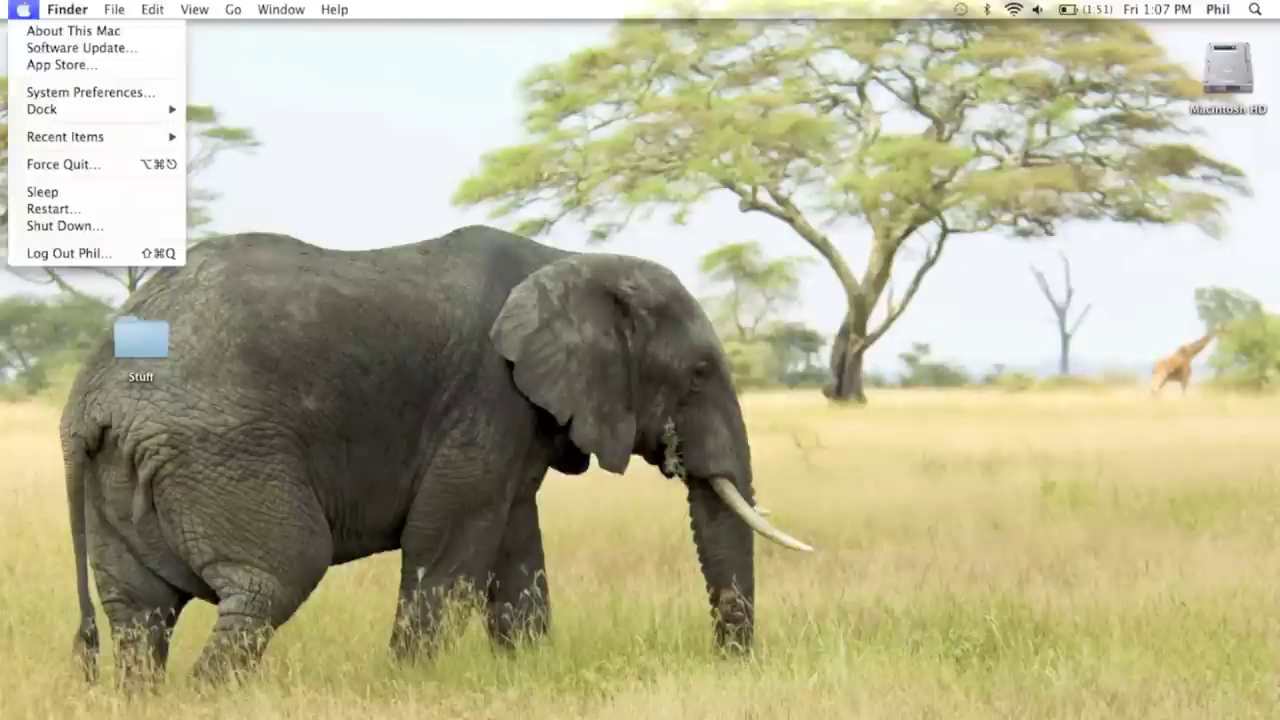
click(42, 93)
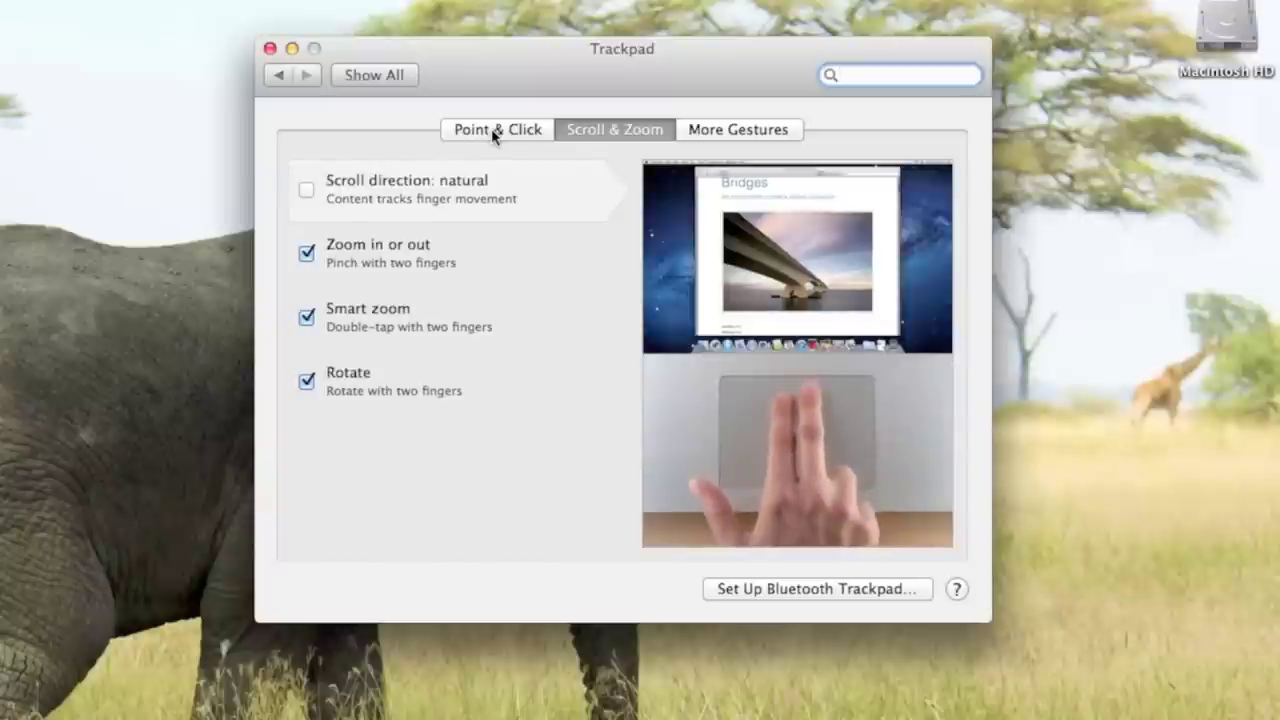
click(491, 128)
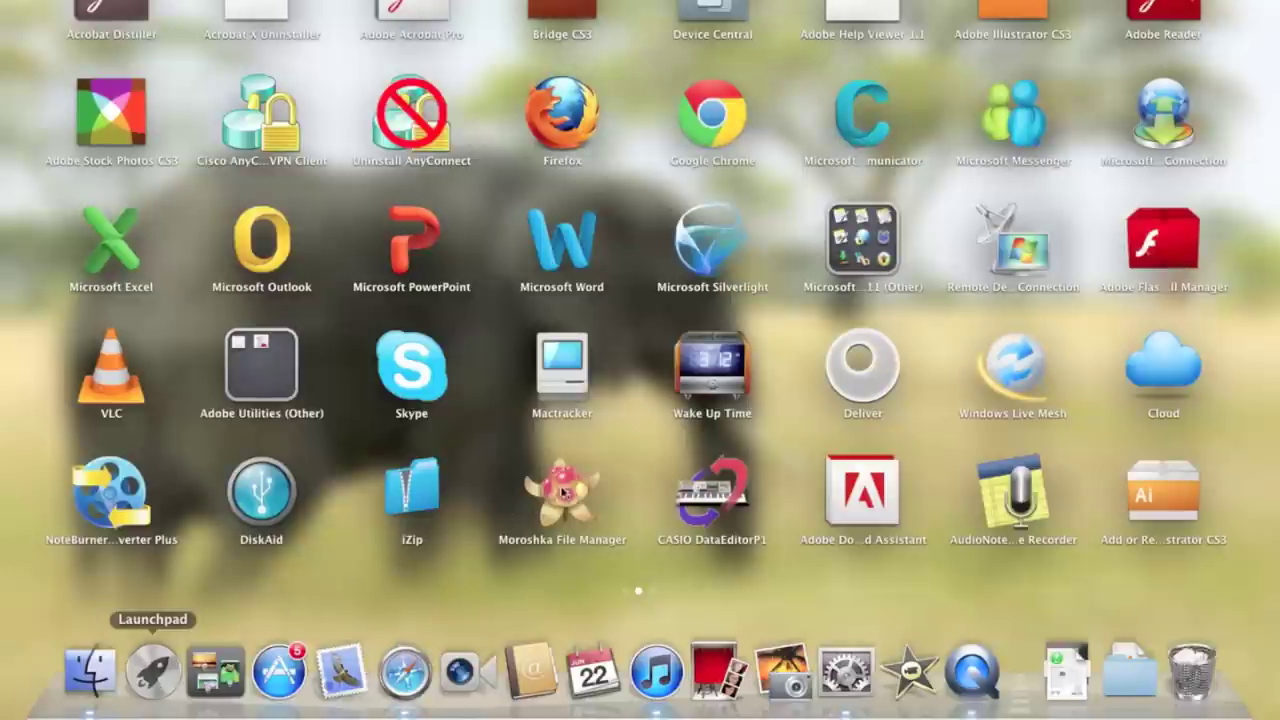
In Launchpad, delete the AudioNote LITE - Notepad and Voice Recorder application and confirm the deletion
click(716, 492)
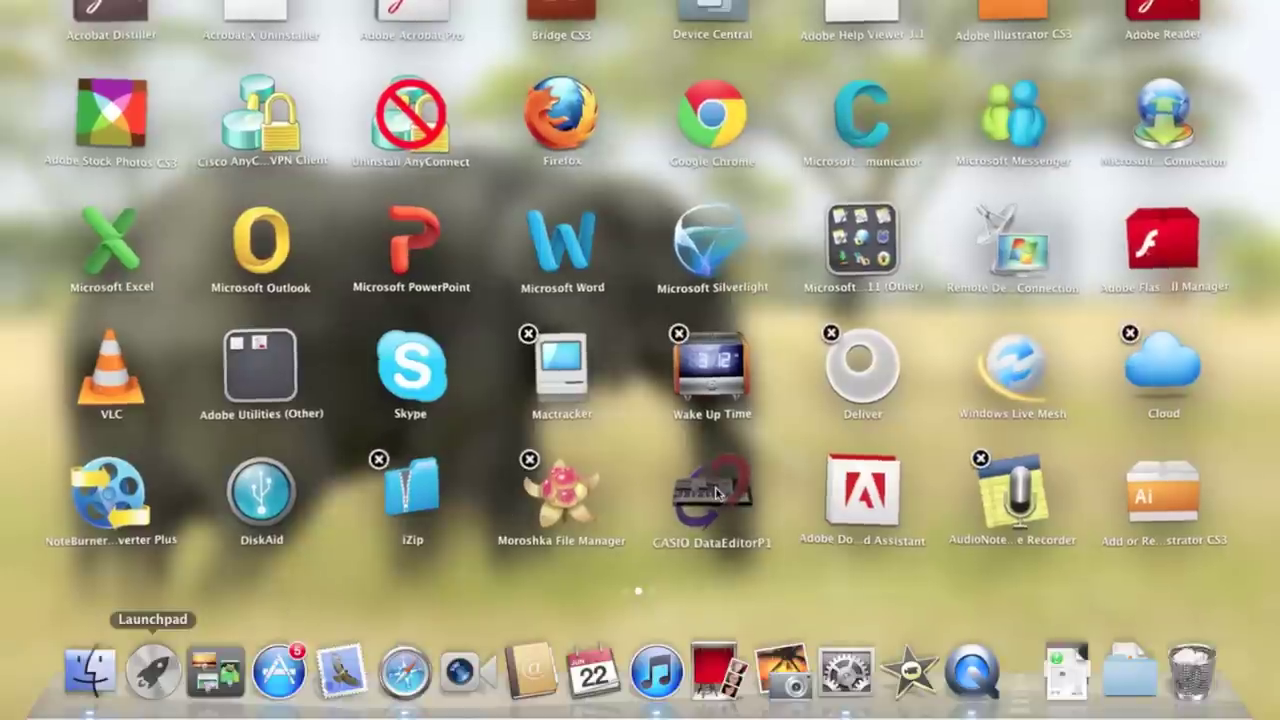
click(981, 460)
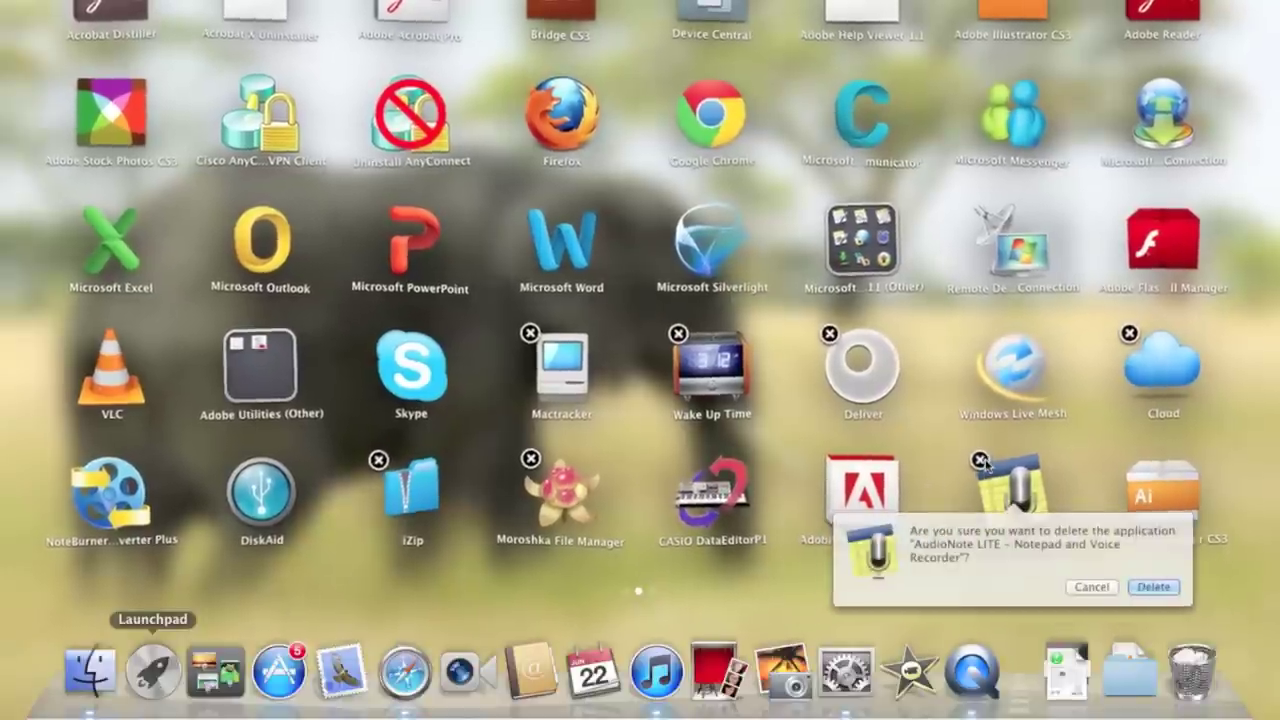
click(1155, 588)
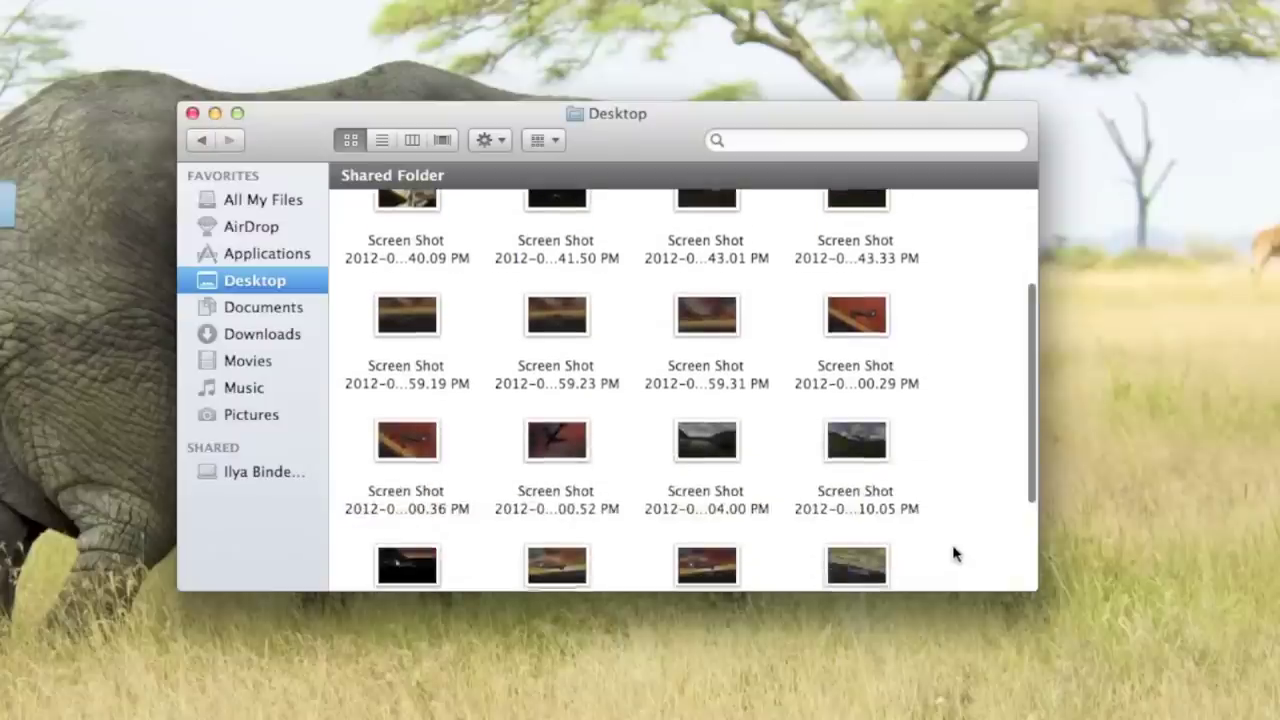
Show the status bar in the Finder window of the Desktop folder
scroll(953, 557, up, 2)
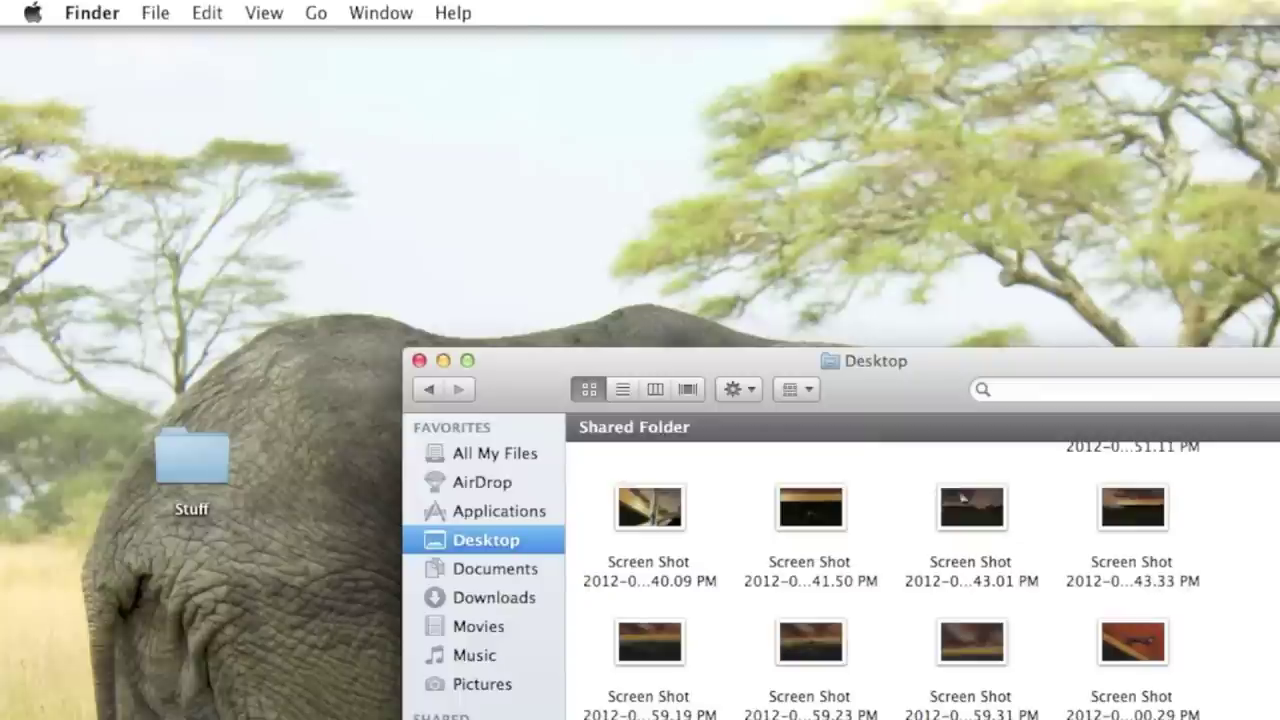
click(264, 13)
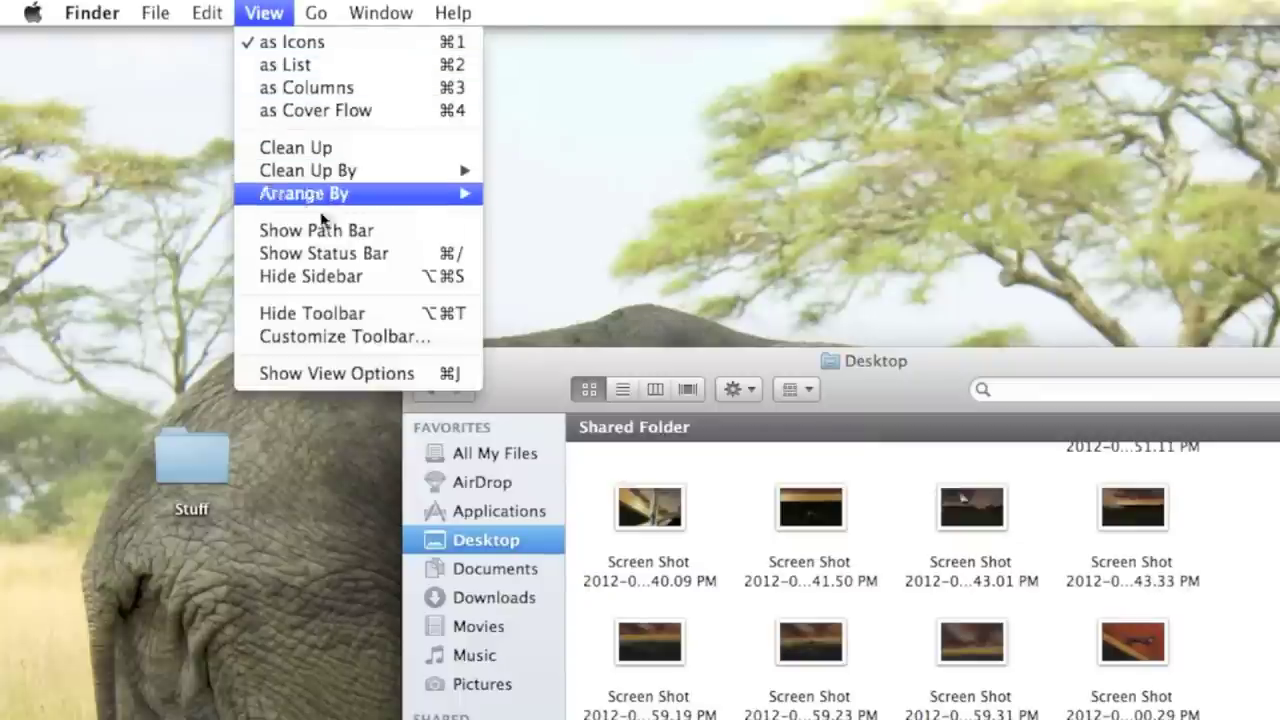
click(323, 254)
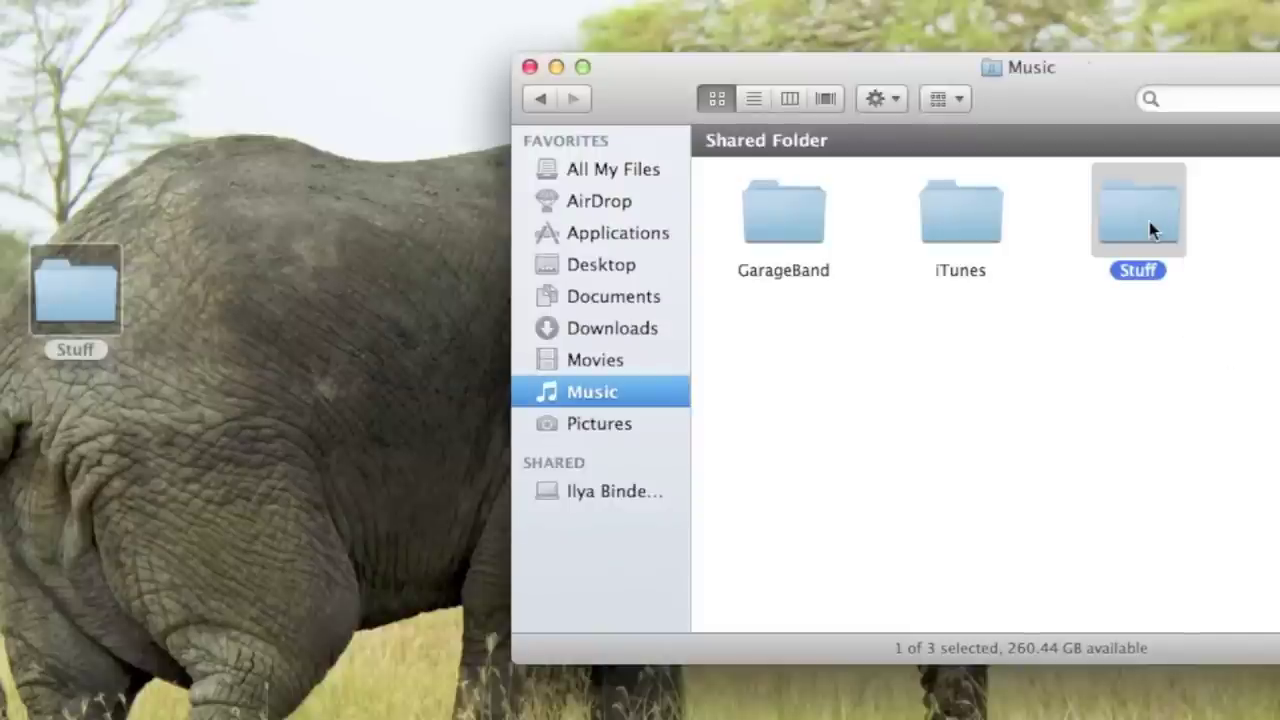
Copy the desktop's Stuff folder into the Music folder, merging it with the existing Stuff folder
click(85, 543)
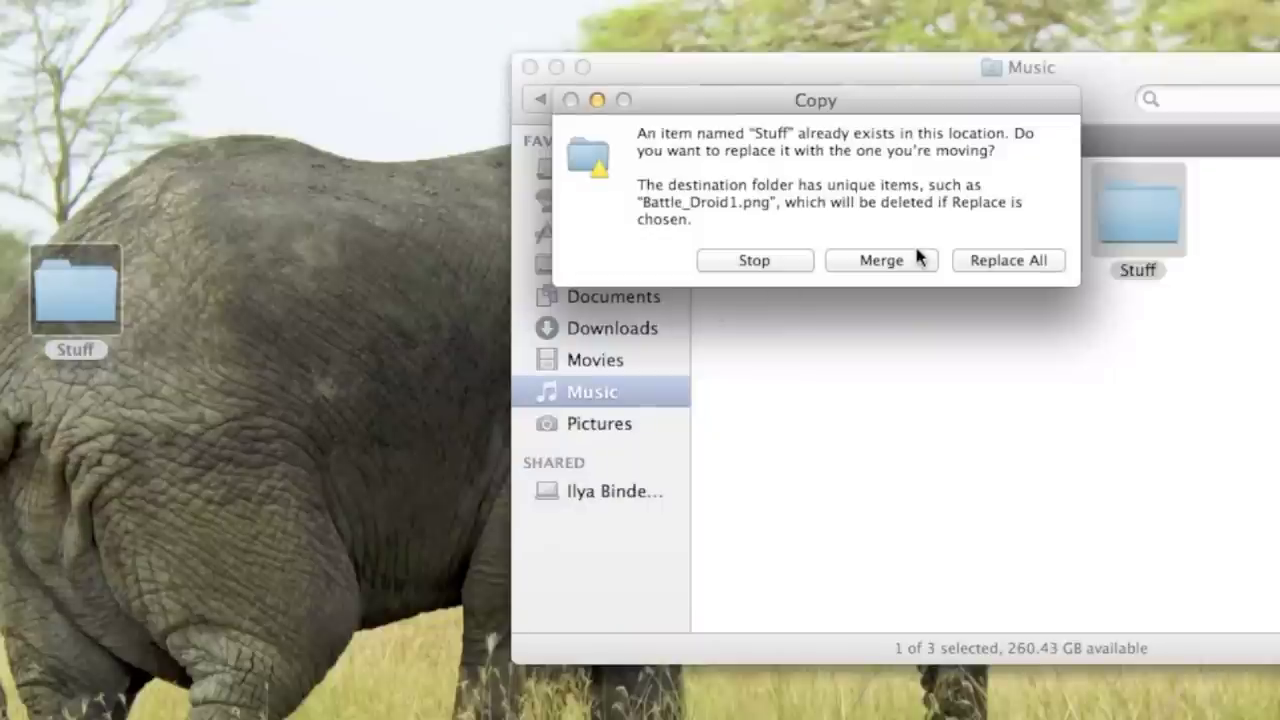
click(880, 260)
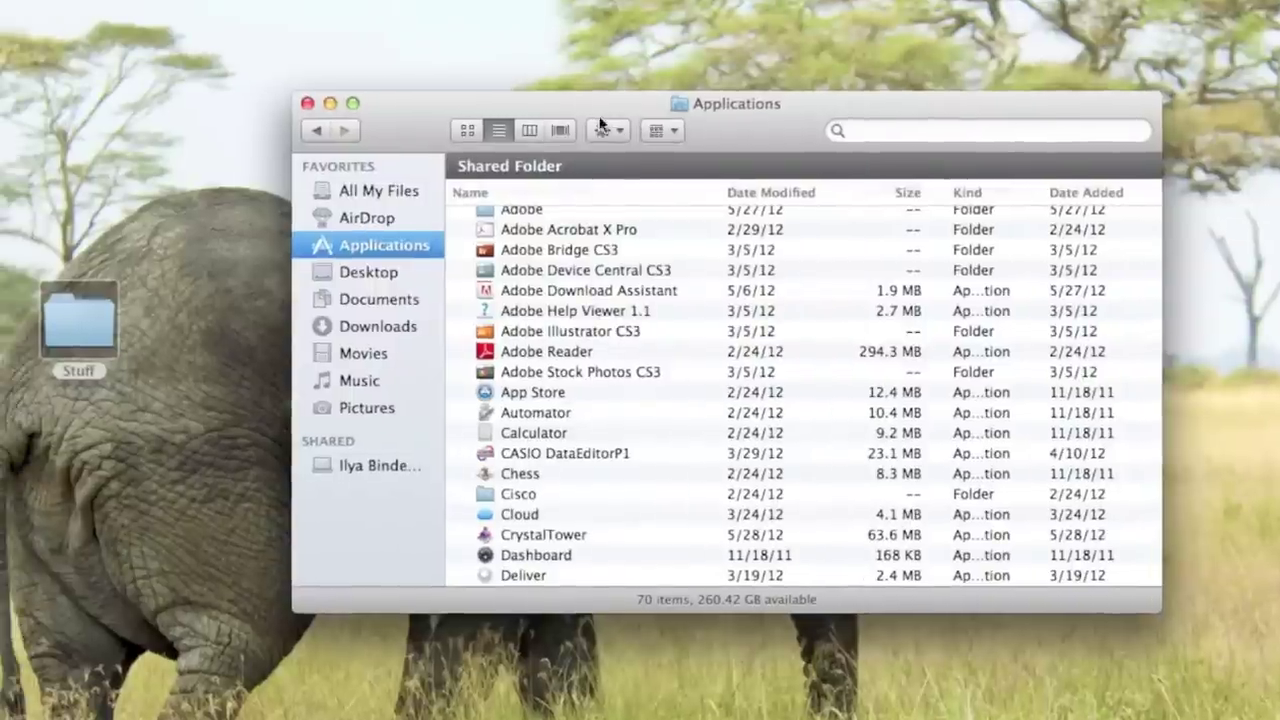
Arrange the Applications folder by Application Category and look through the resulting groups
click(601, 131)
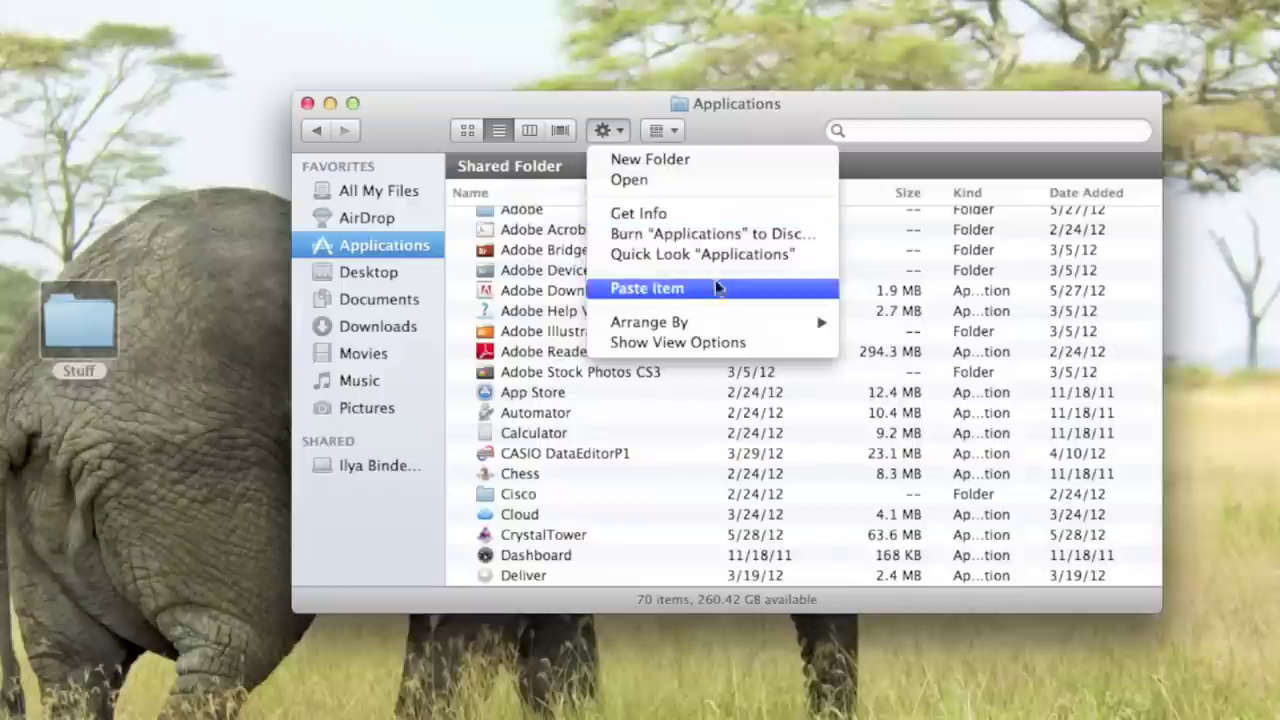
mouse_move(742, 322)
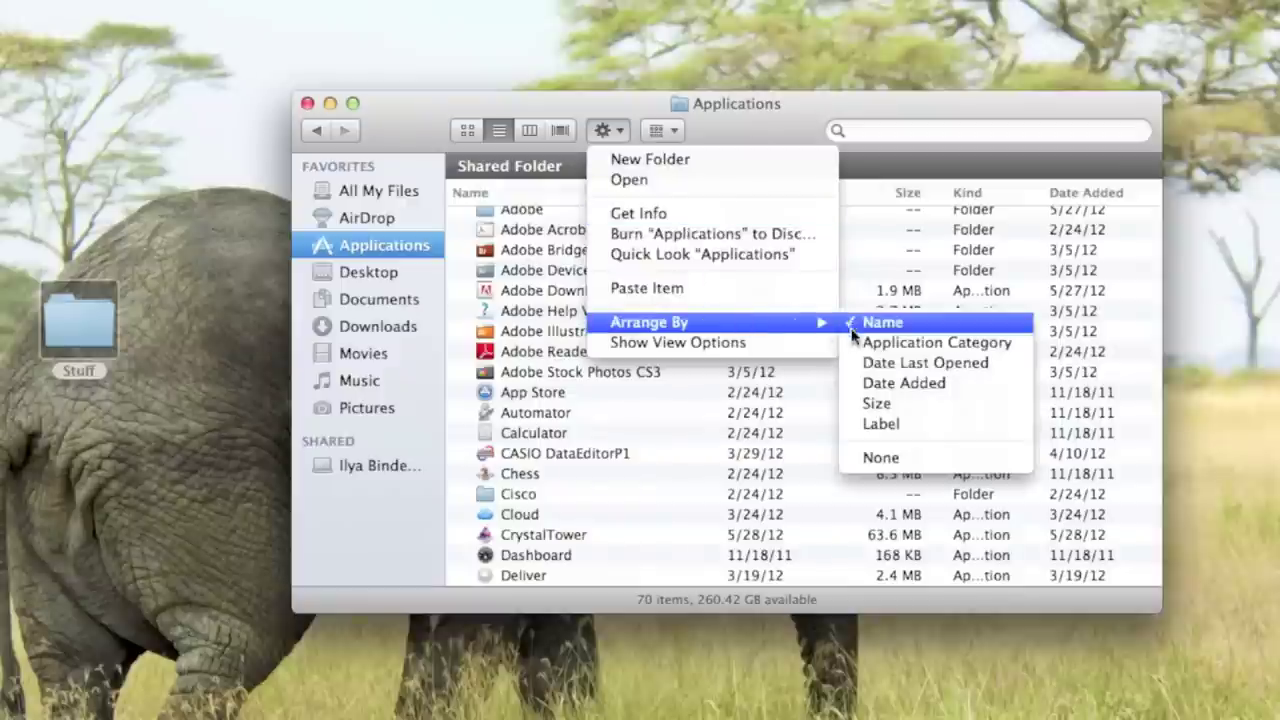
click(906, 343)
scroll(686, 390, down, 1)
scroll(686, 390, down, 10)
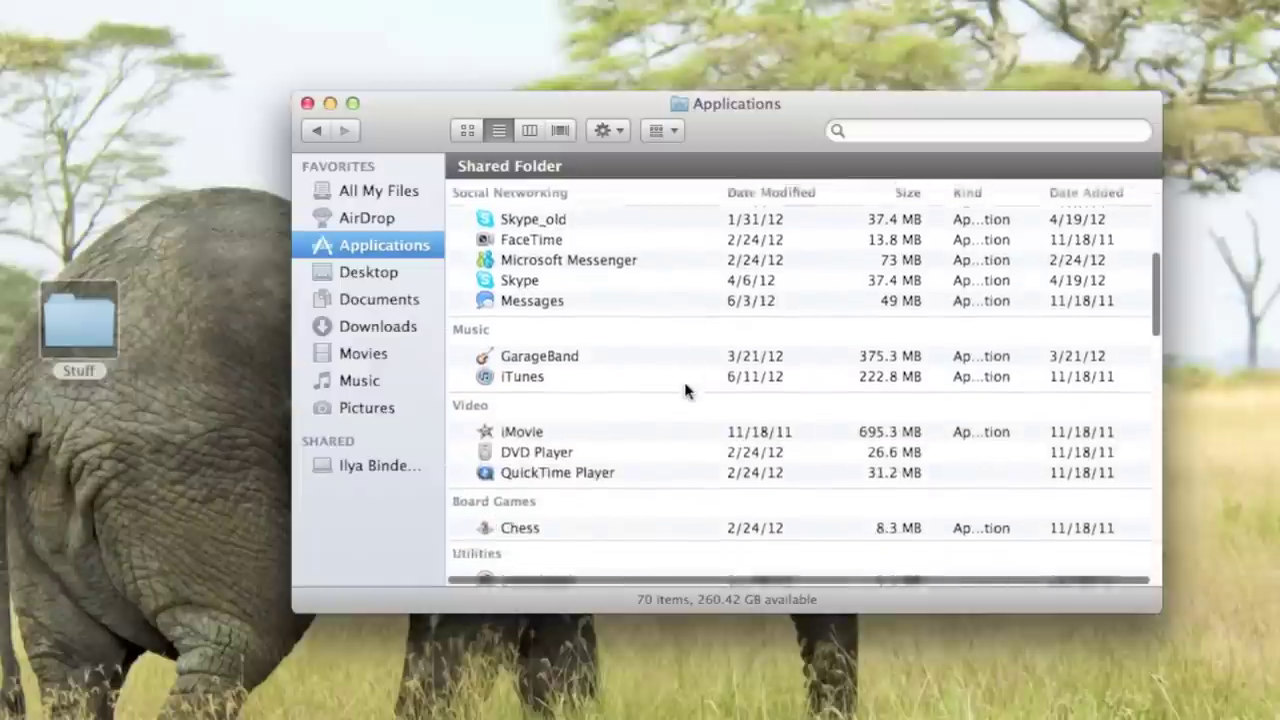
scroll(686, 390, down, 8)
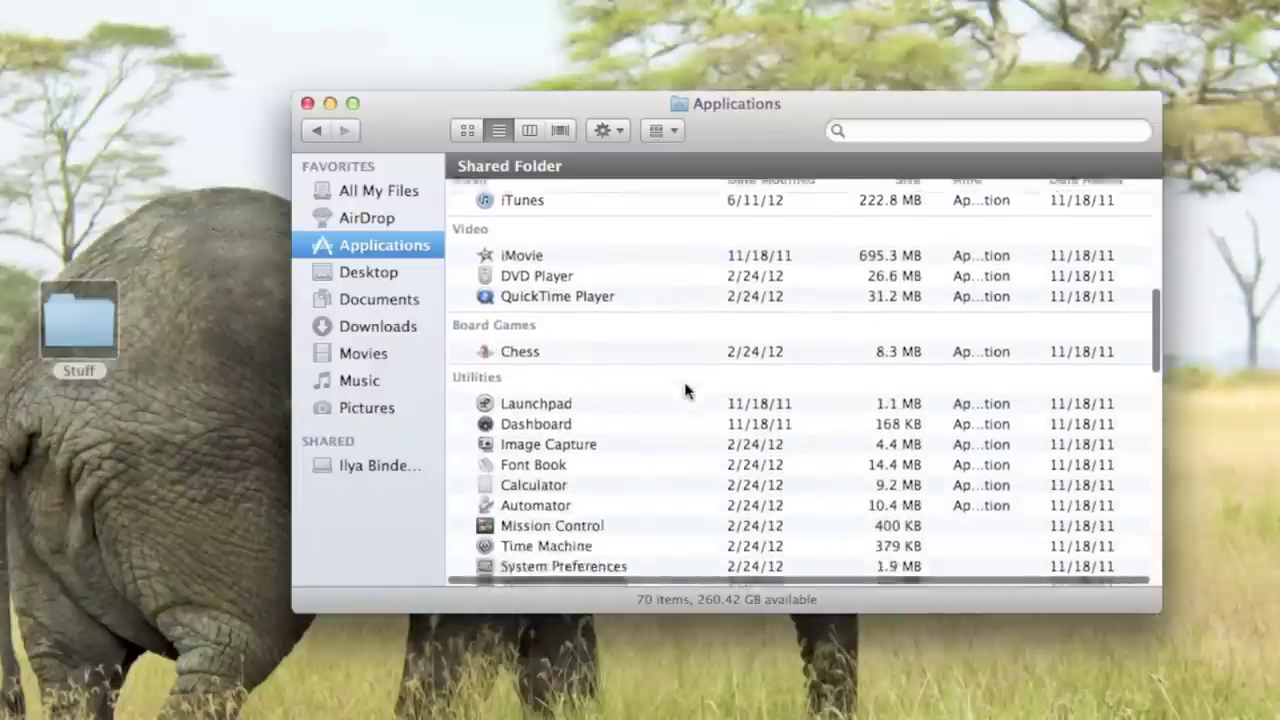
scroll(686, 390, down, 8)
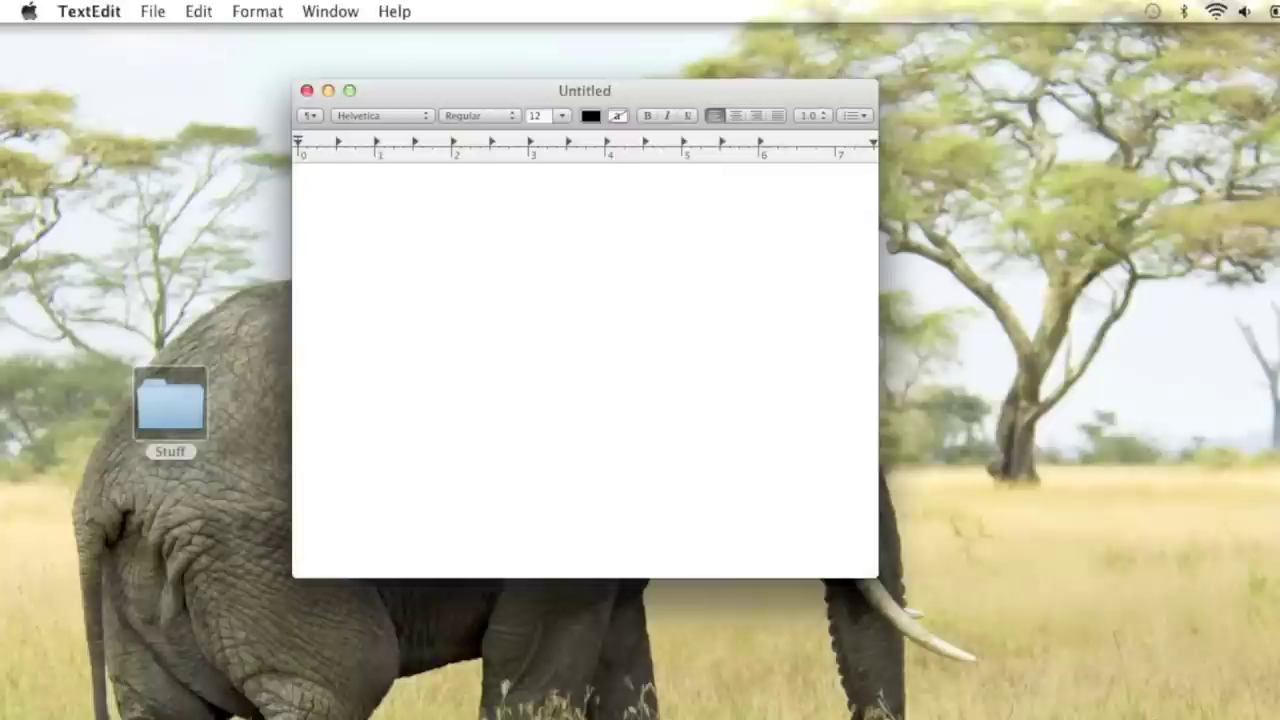
Duplicate the untitled document in TextEdit
click(58, 13)
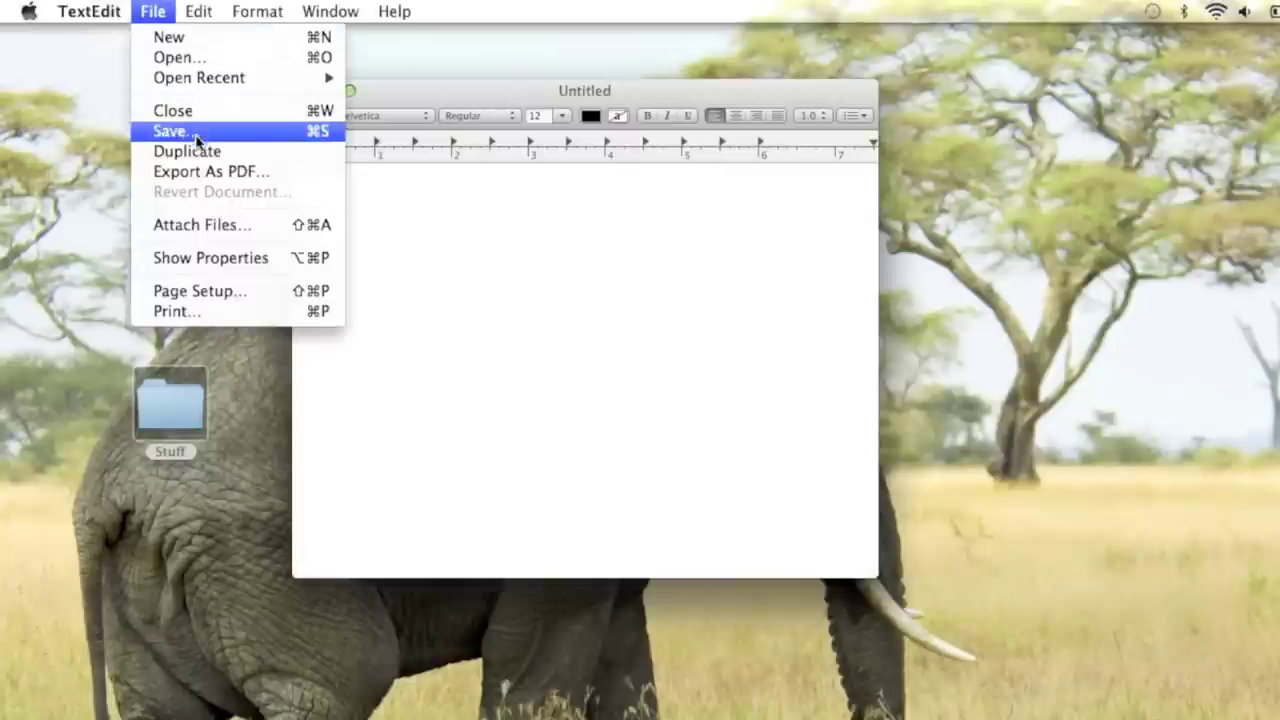
click(262, 153)
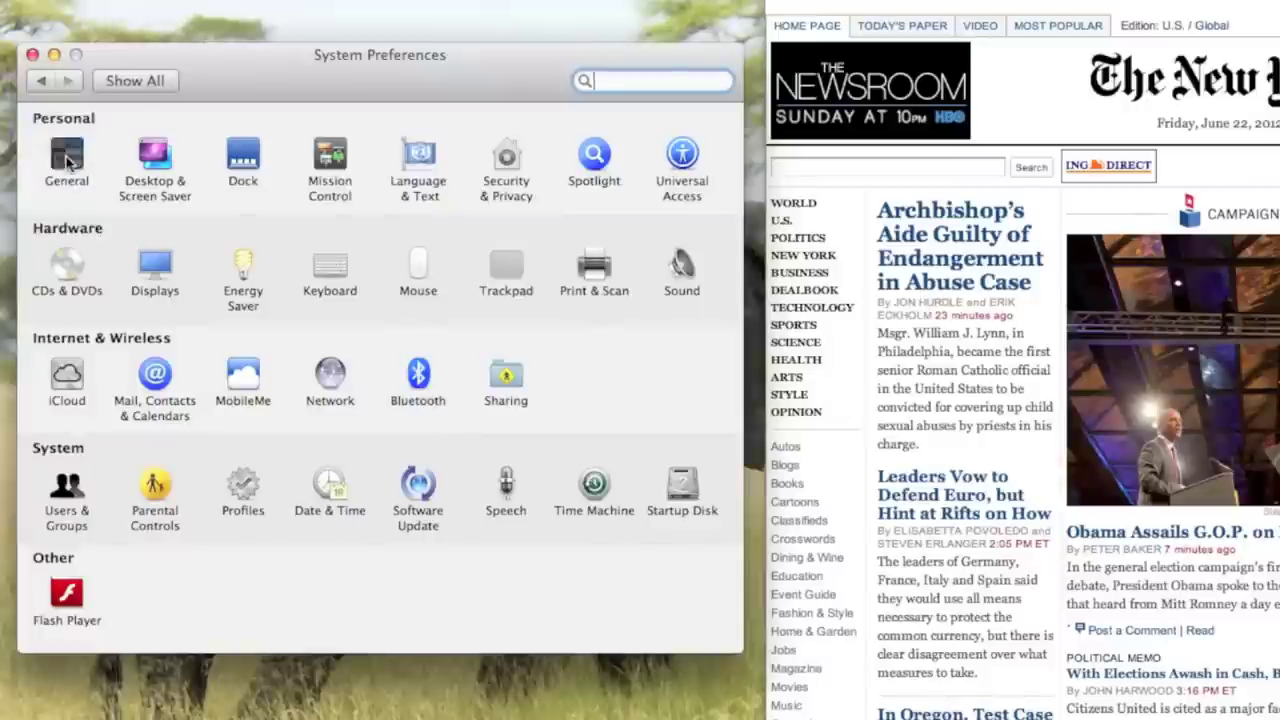
Open the General pane of System Preferences and check the scroll bar behaviour on the New York Times page
click(67, 158)
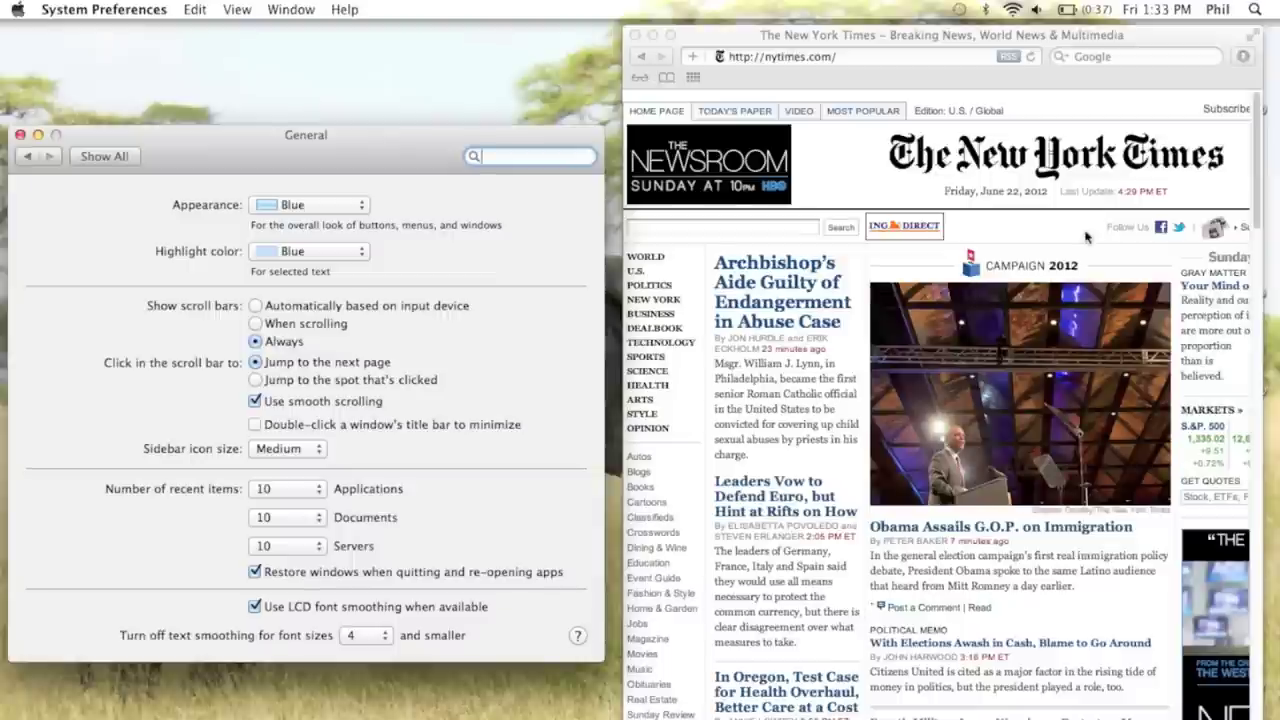
scroll(1086, 236, down, 3)
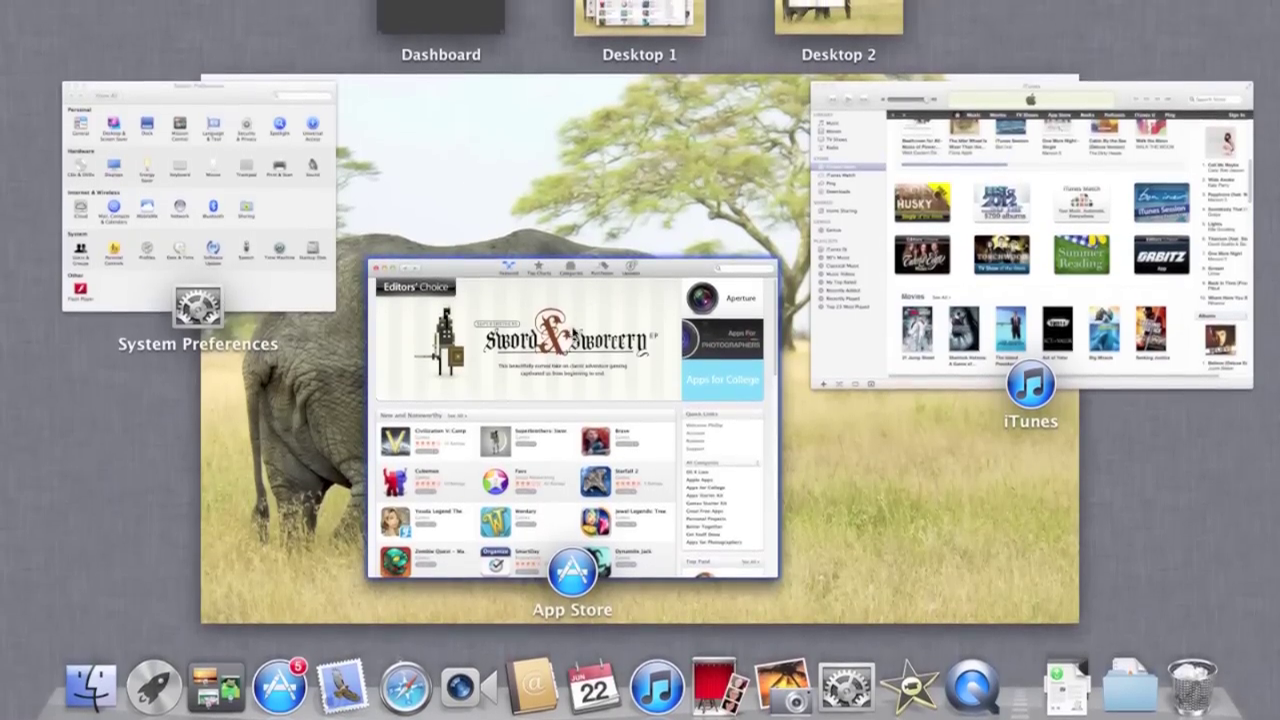
Preview the App Store, iTunes and System Preferences windows enlarged in Mission Control, closing each preview again
key(space)
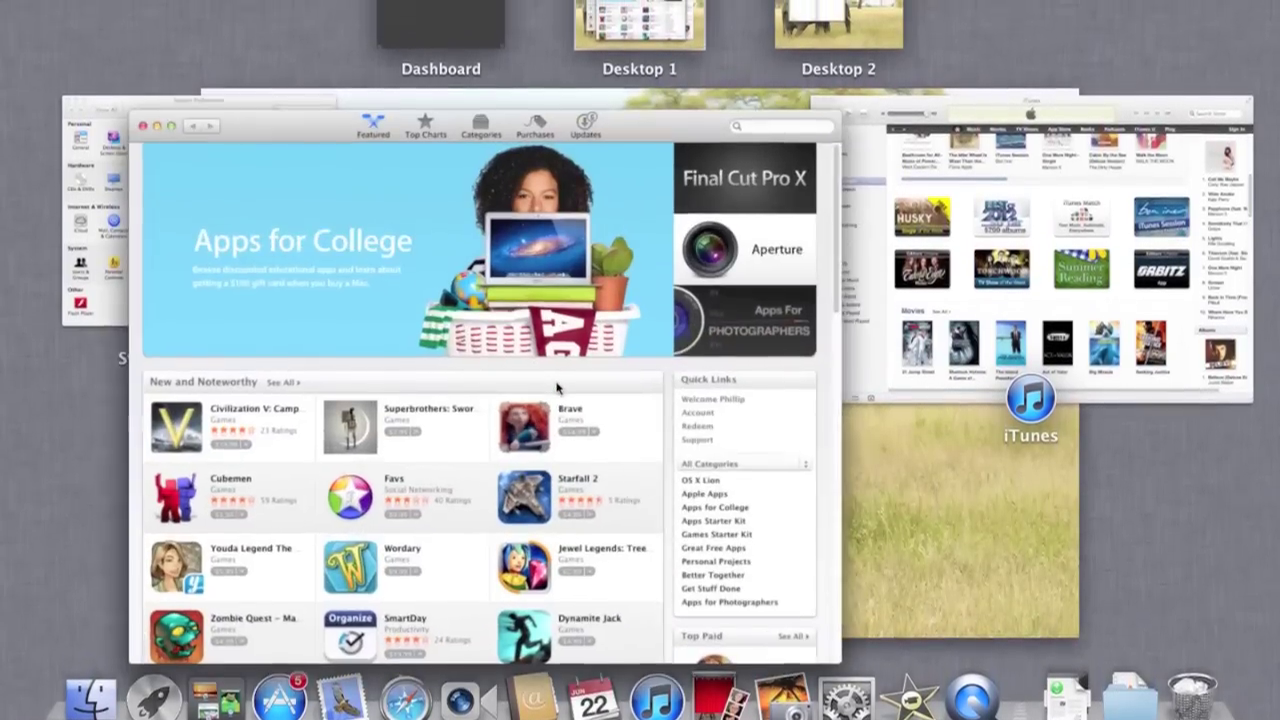
key(space)
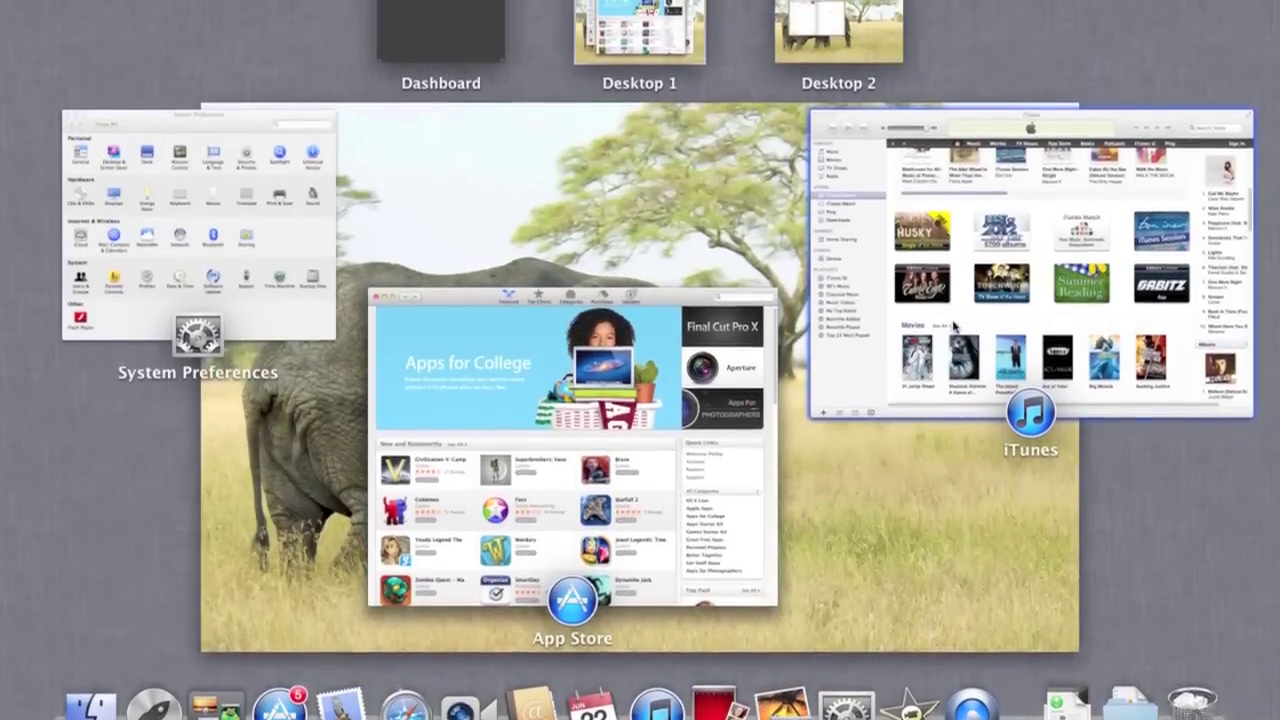
key(space)
key(space)
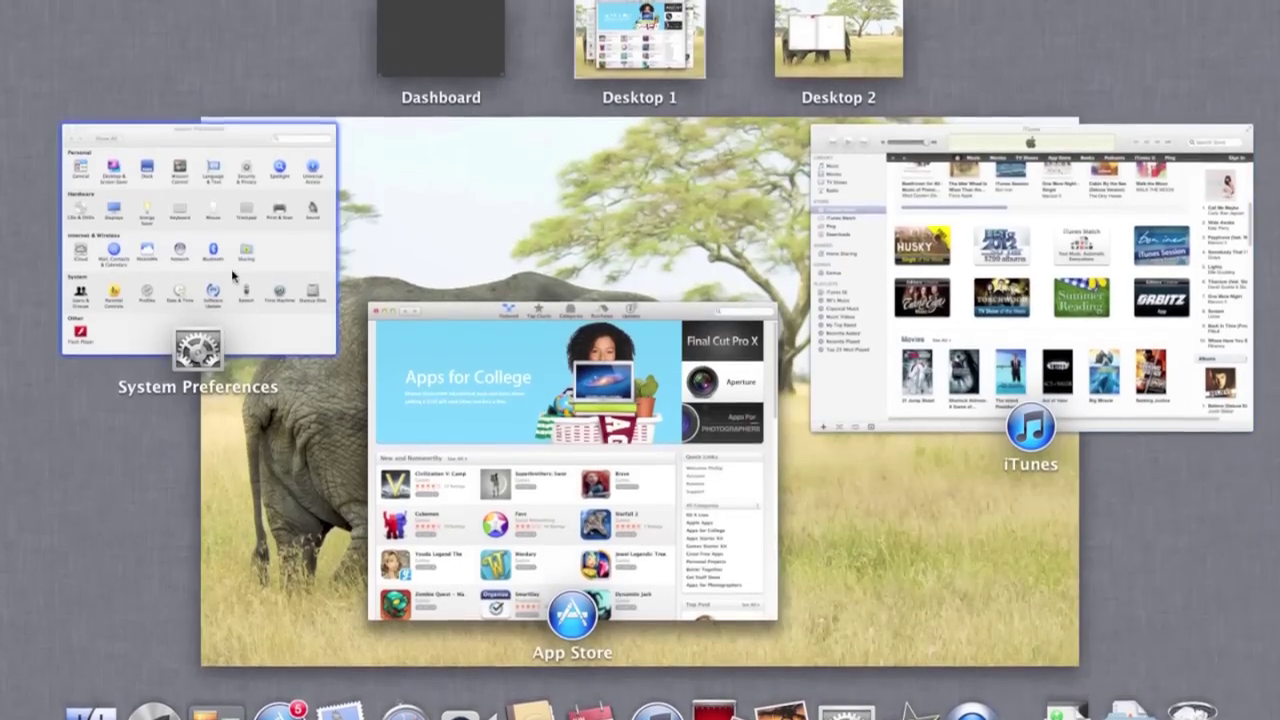
key(space)
key(space)
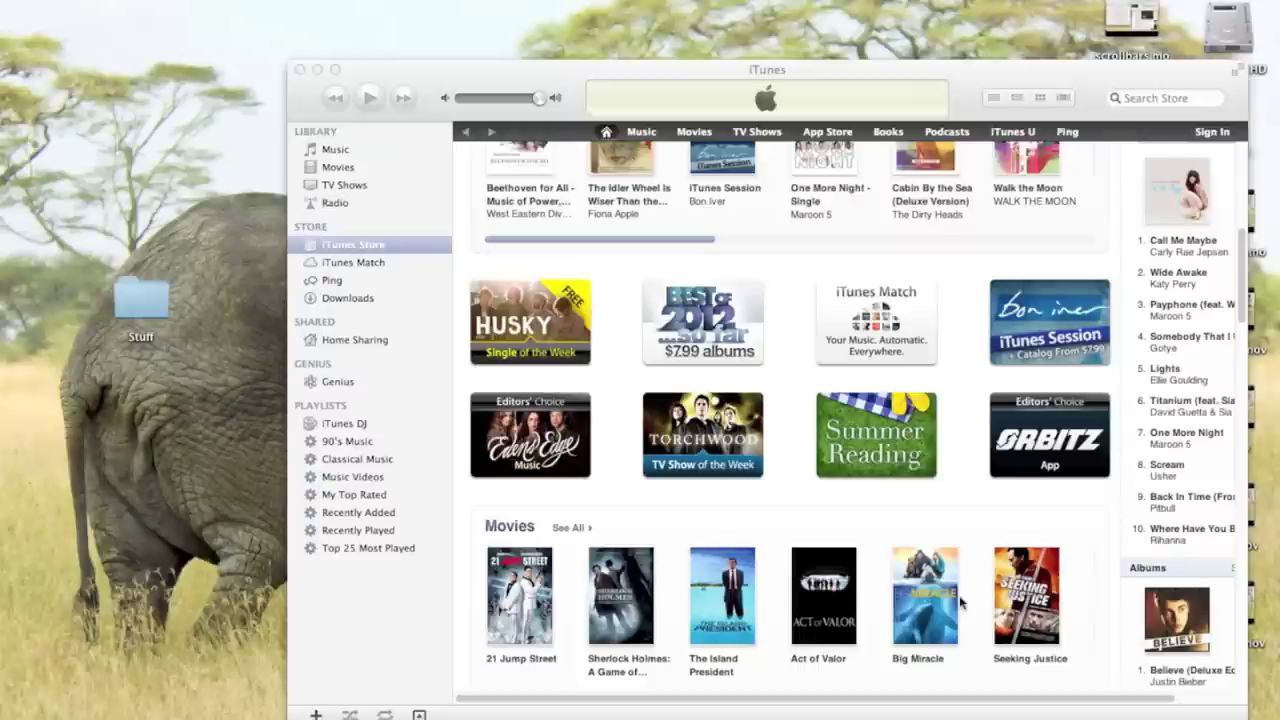
Open Mission Control from the desktop with the iTunes window
key(F3)
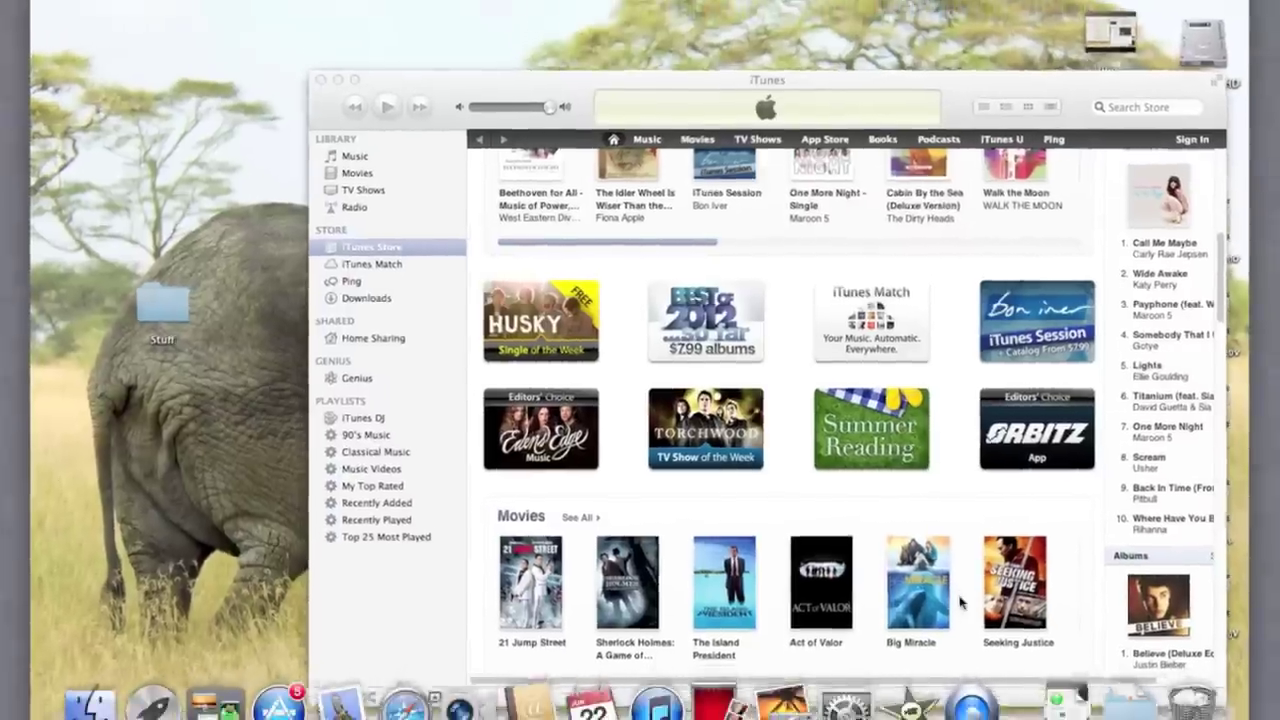